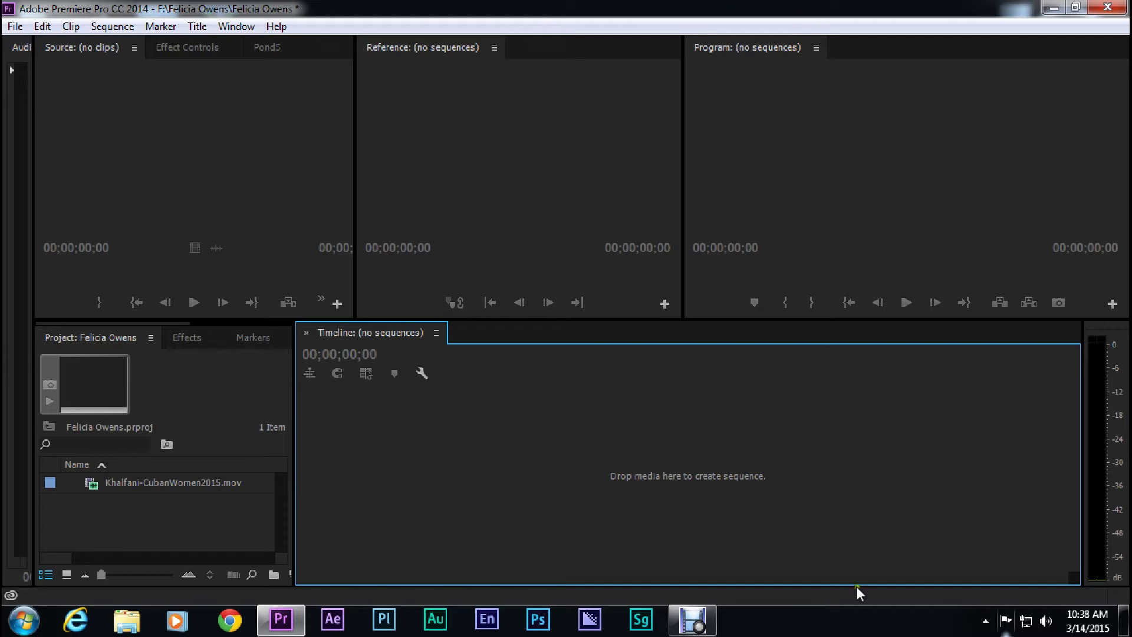
Load Khalfani-CubanWomen2015.mov from the Project panel into the Source monitor.
mouse_move(92, 484)
double_click(95, 485)
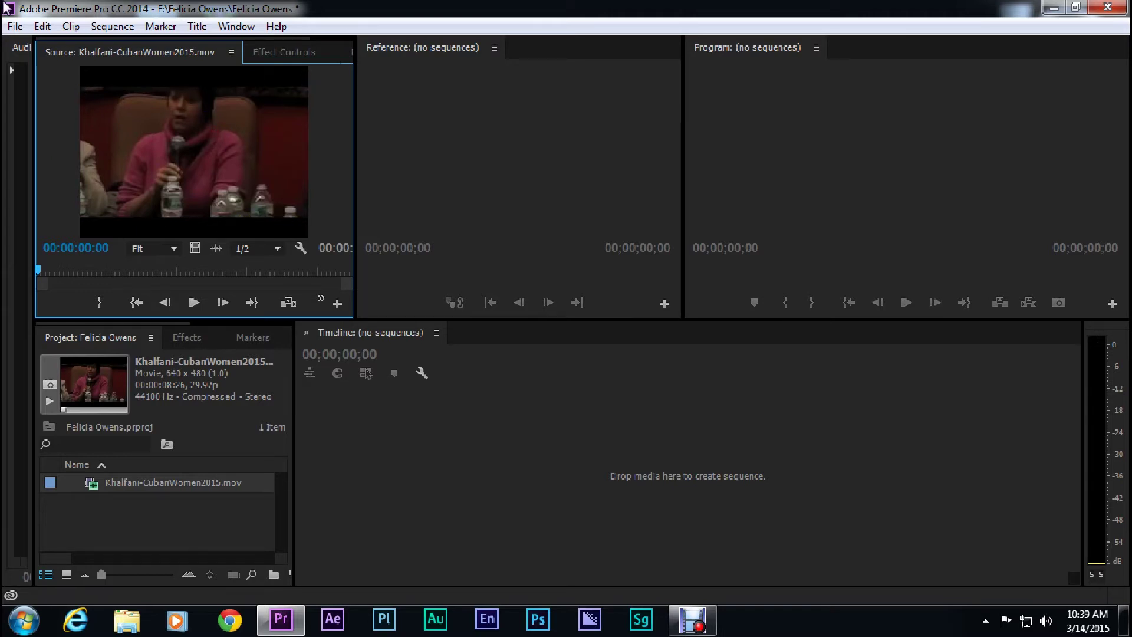
Create Sequence 04 from the DV-NTSC Widescreen 48kHz preset.
left_click(15, 26)
mouse_move(71, 37)
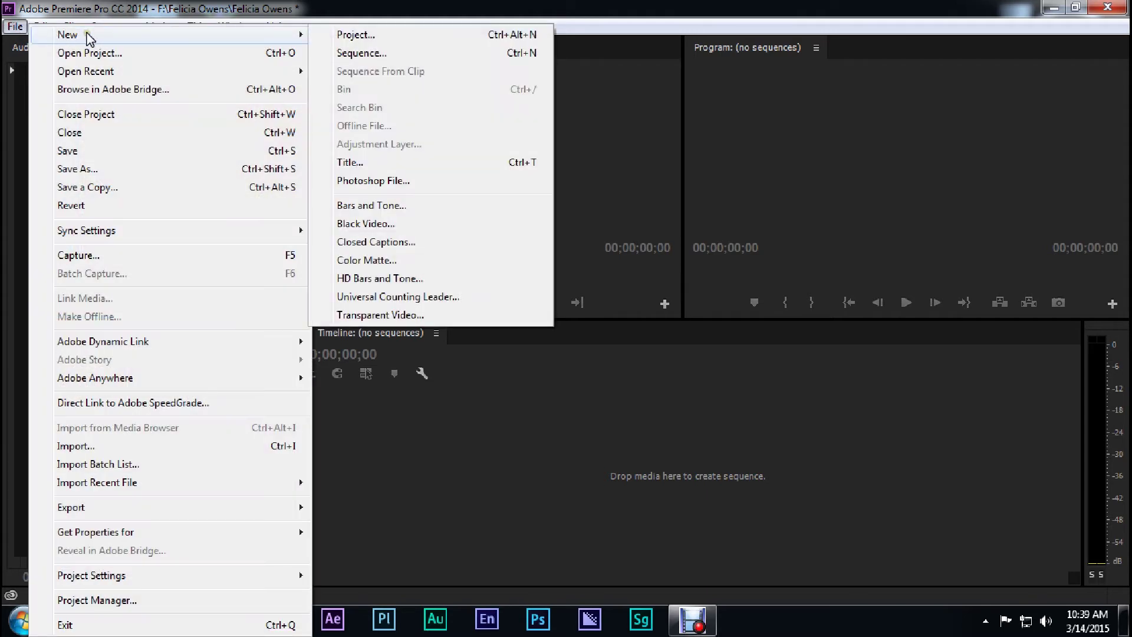
left_click(365, 54)
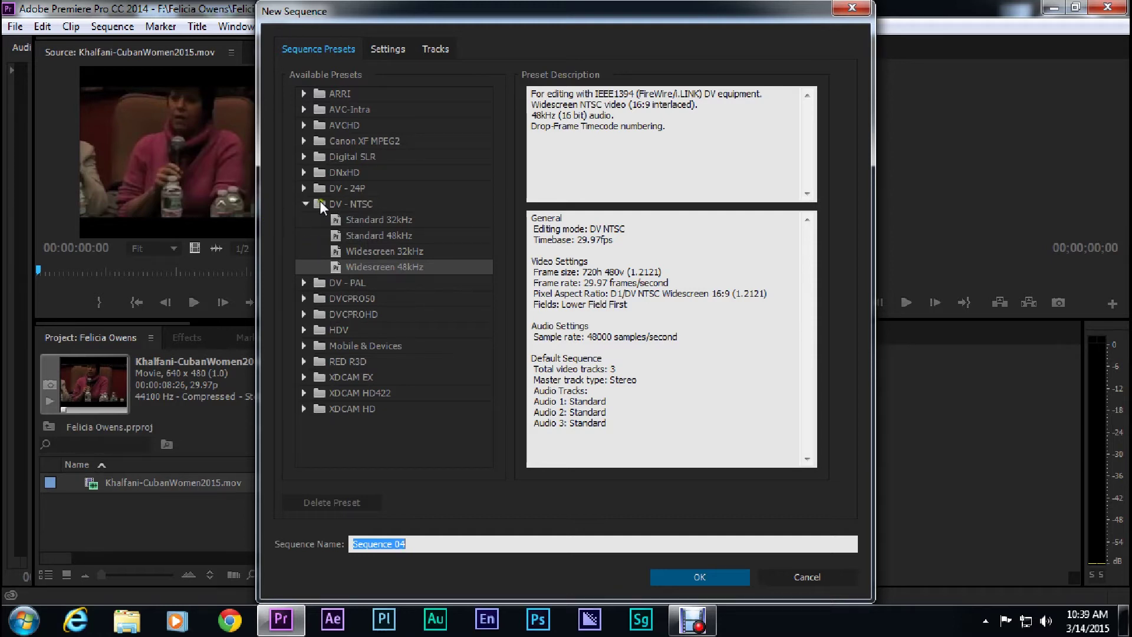
left_click(340, 264)
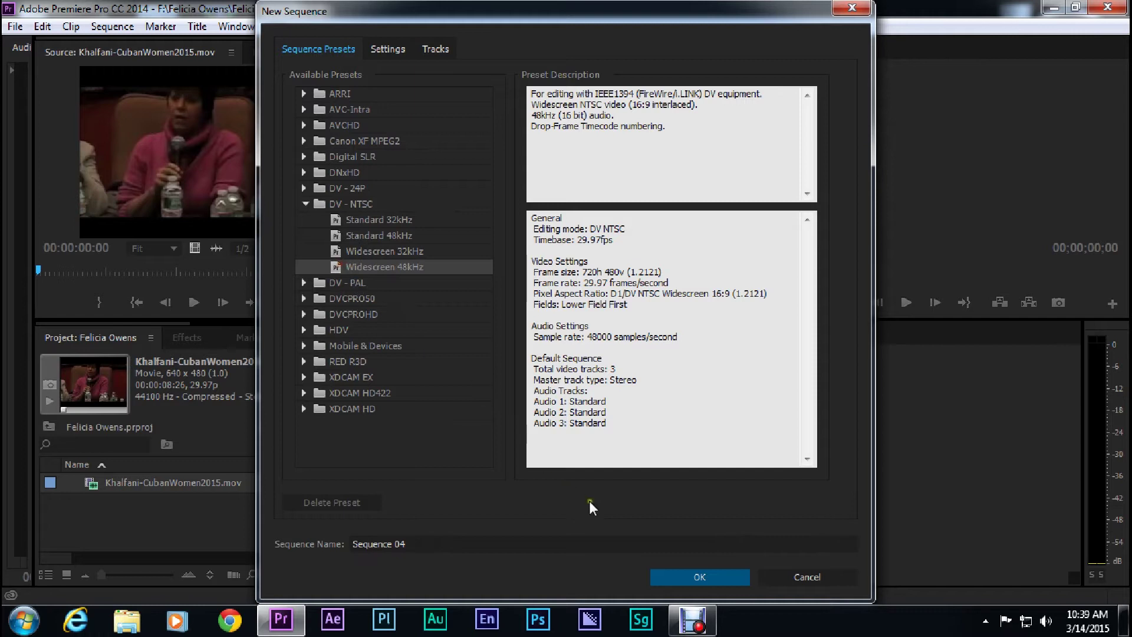
left_click(713, 575)
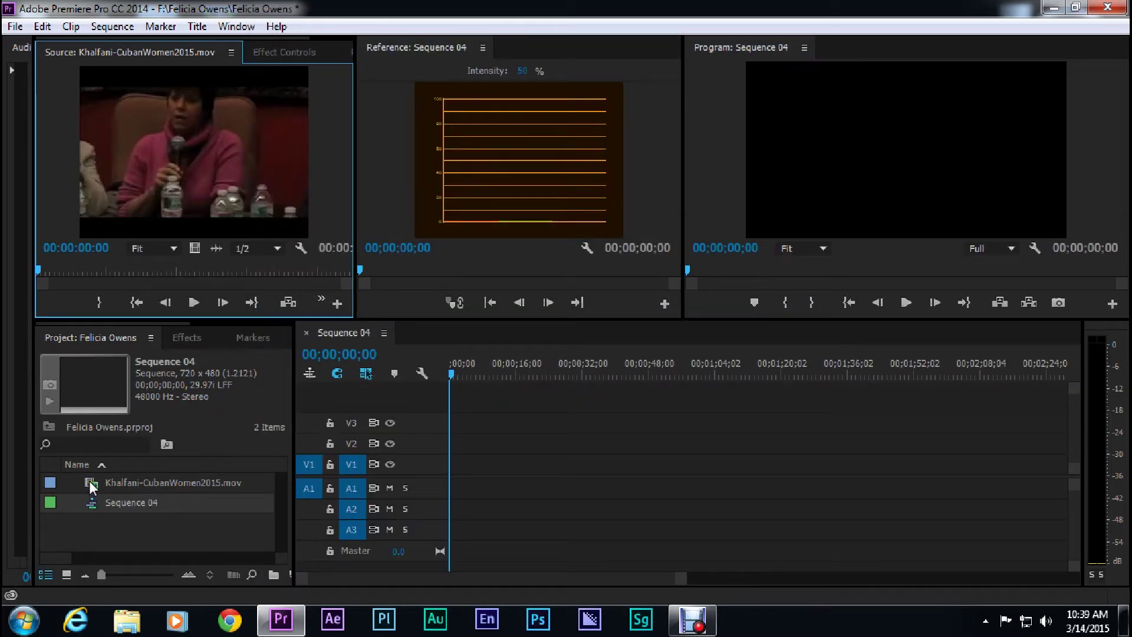
Drop the clip onto V1, keep the existing sequence settings, and ripple-delete the leading gap.
left_click_drag(93, 492, 466, 475)
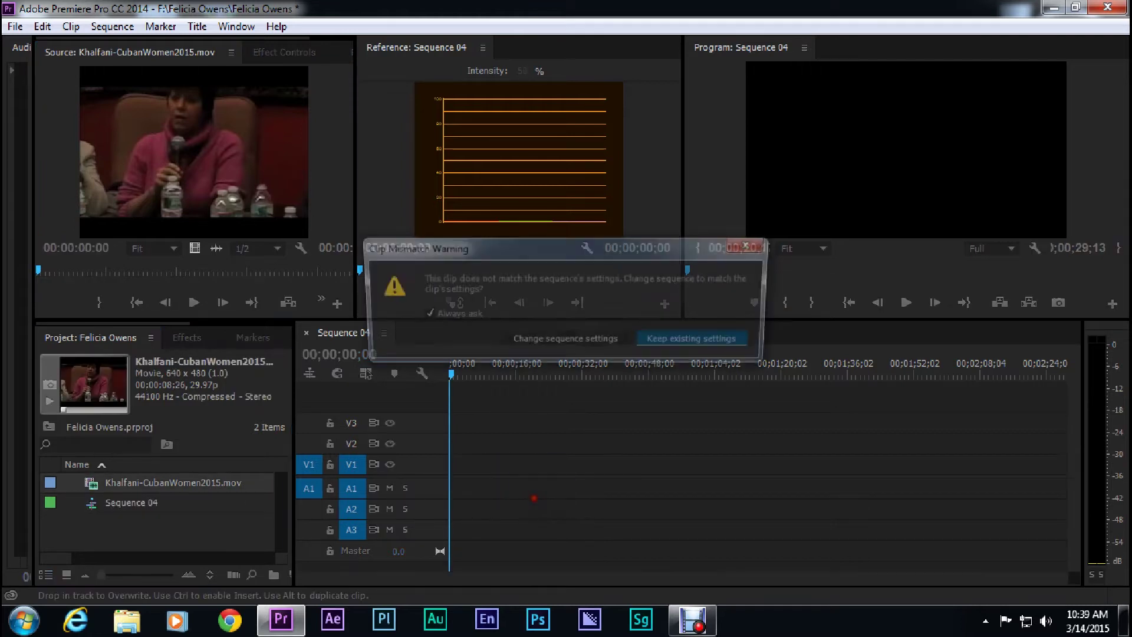
left_click(688, 342)
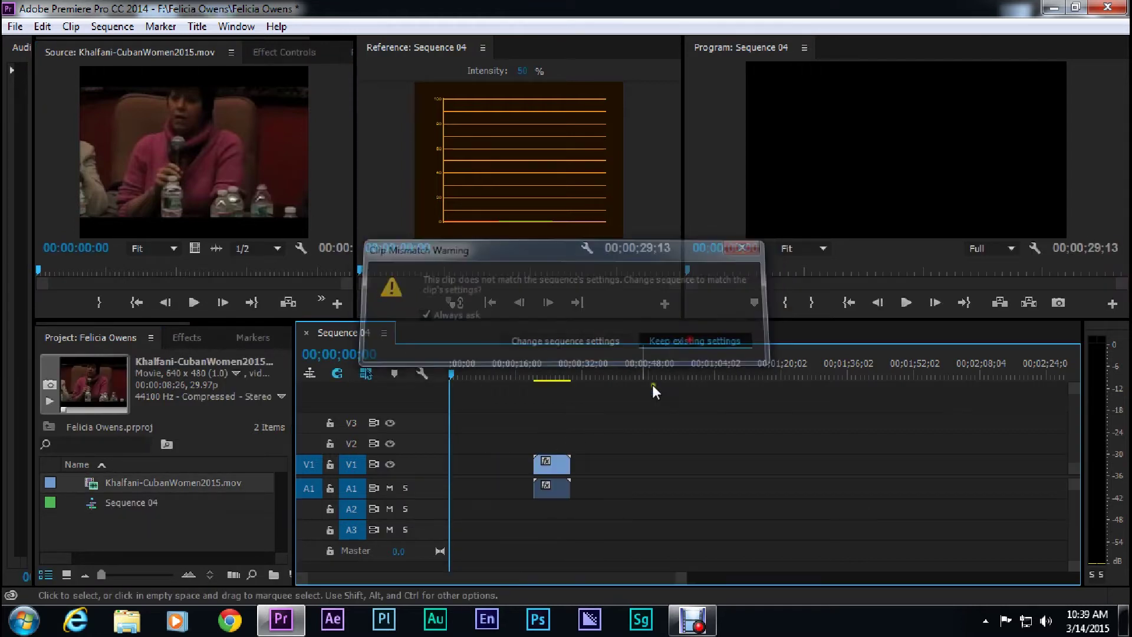
right_click(507, 463)
left_click(522, 470)
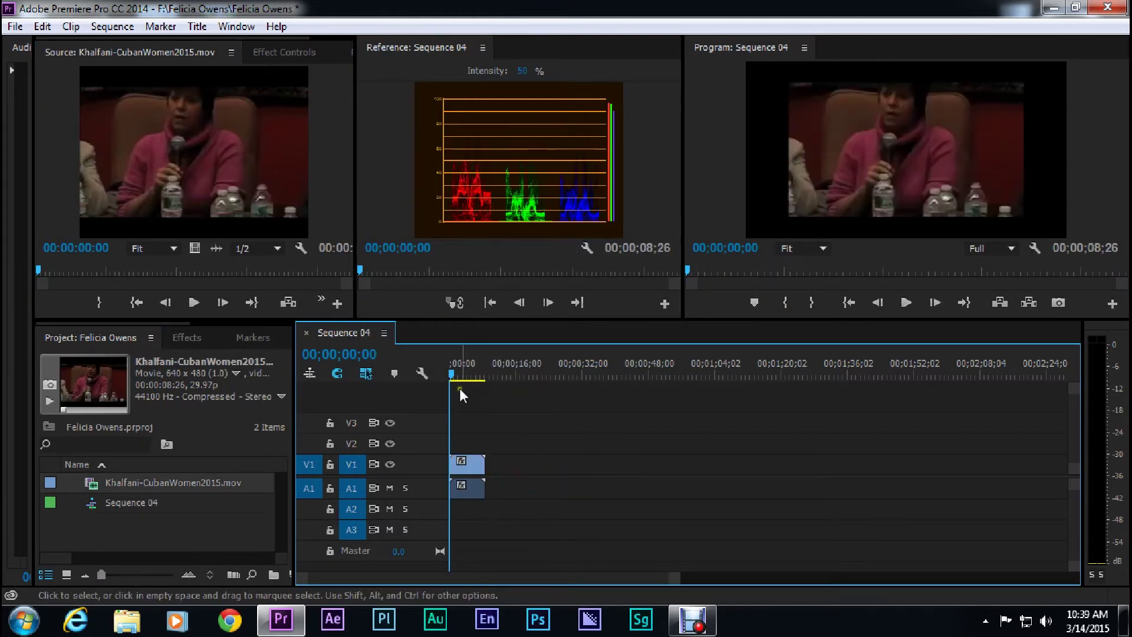
Fit the clip in the timeline view and expand the V1 and A1 tracks.
key("backslash")
double_click(410, 463)
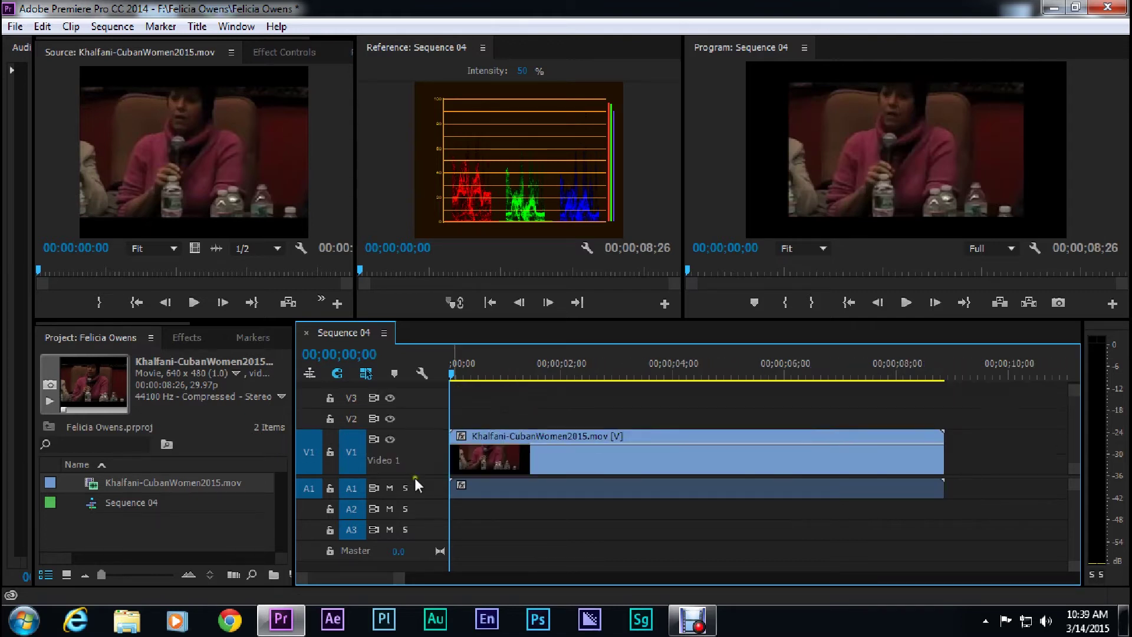
double_click(416, 484)
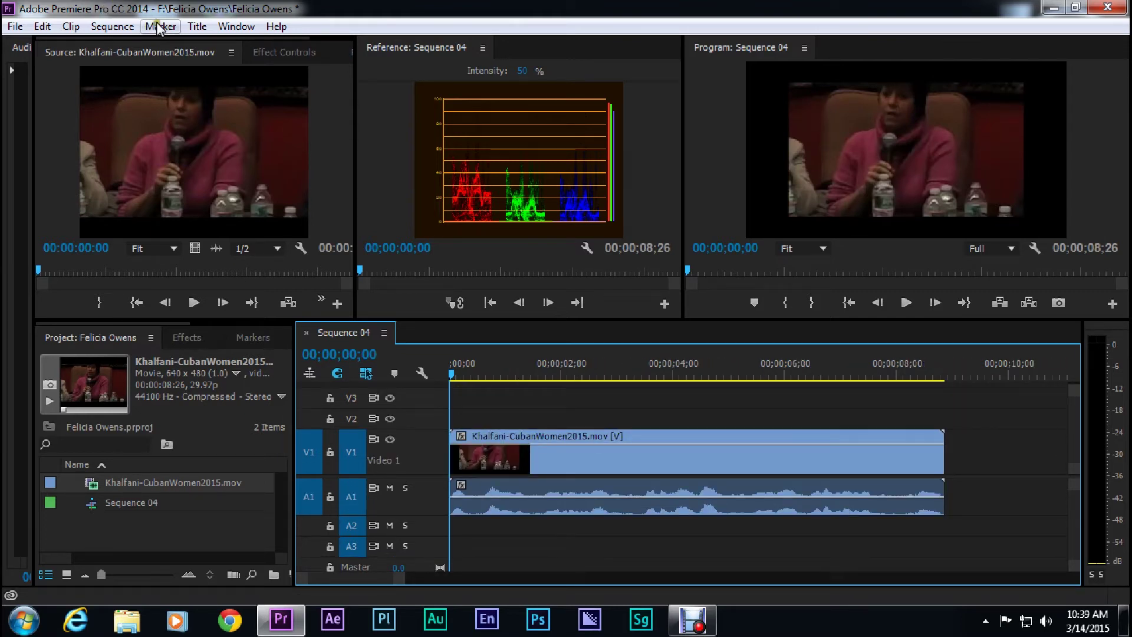
Set the interview clip's Motion Scale to 133 in Effect Controls and scrub to check it.
left_click(272, 51)
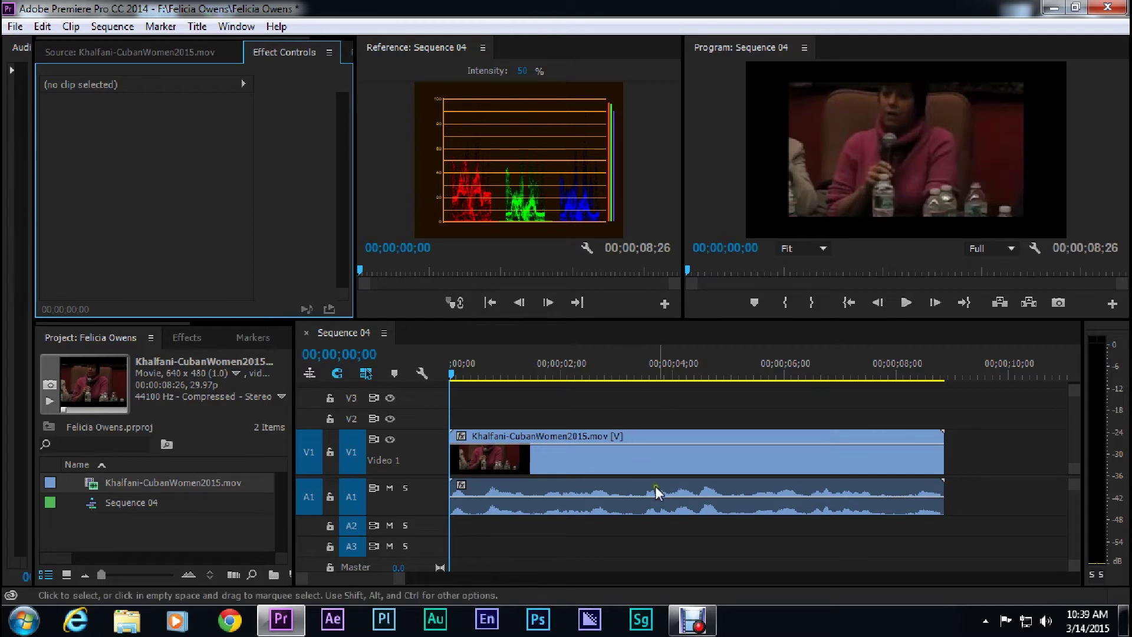
left_click(652, 459)
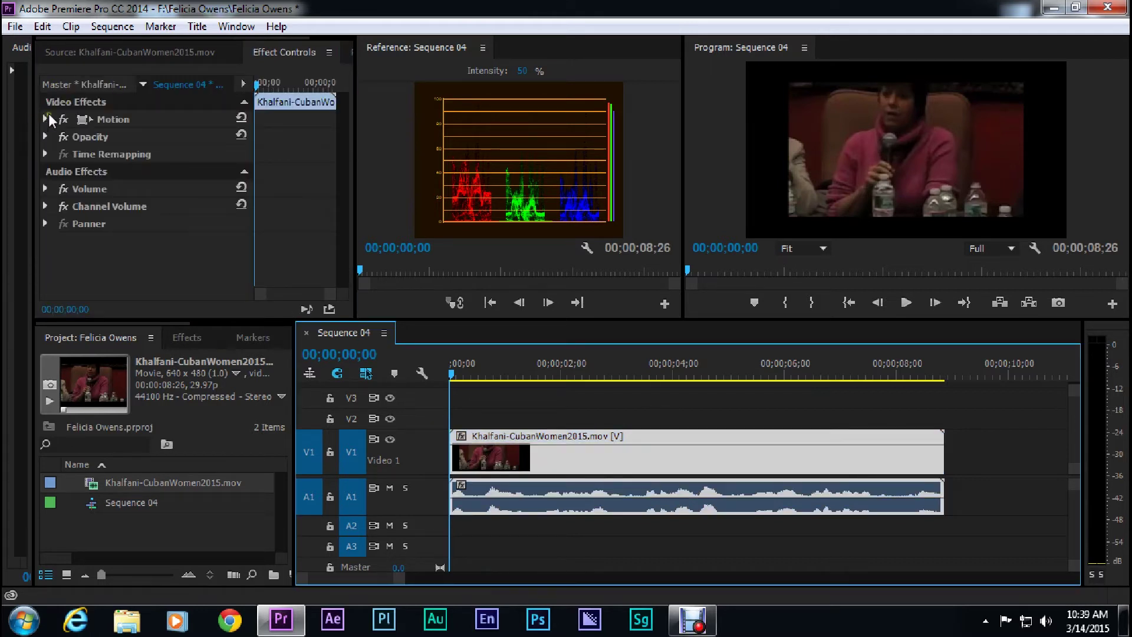
left_click(46, 118)
left_click(155, 153)
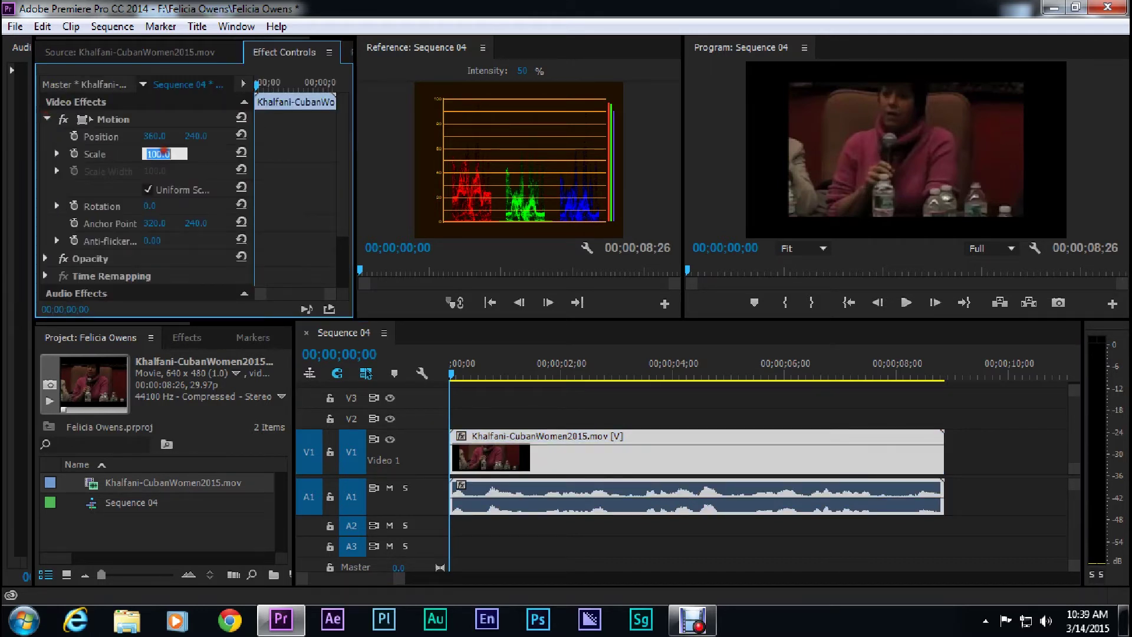
type("133")
key("Return")
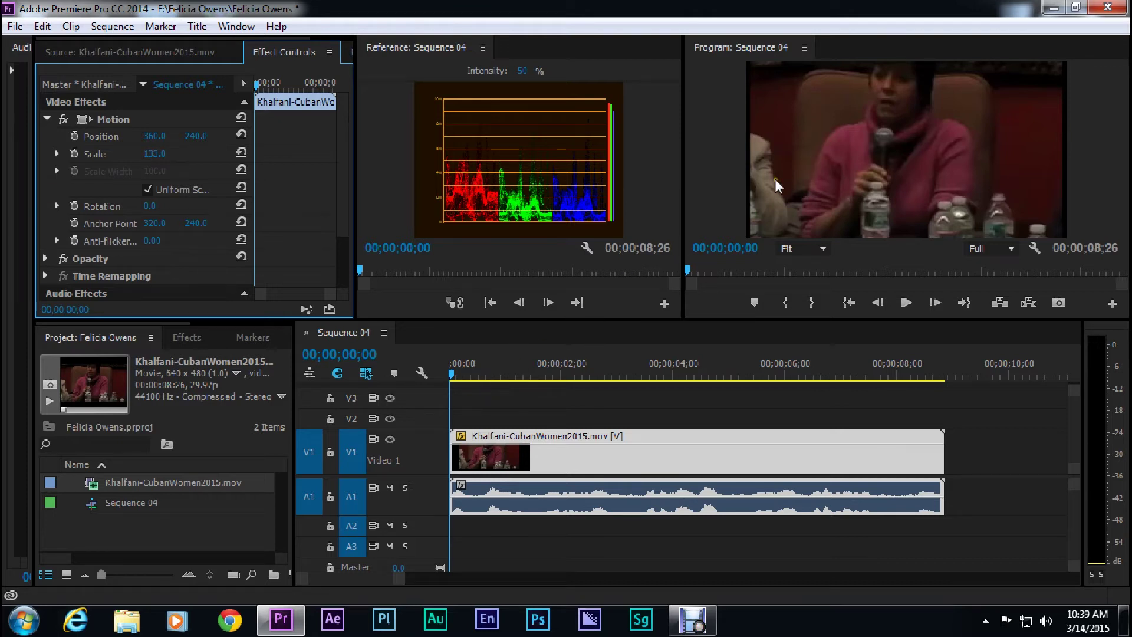
left_click_drag(486, 371, 374, 402)
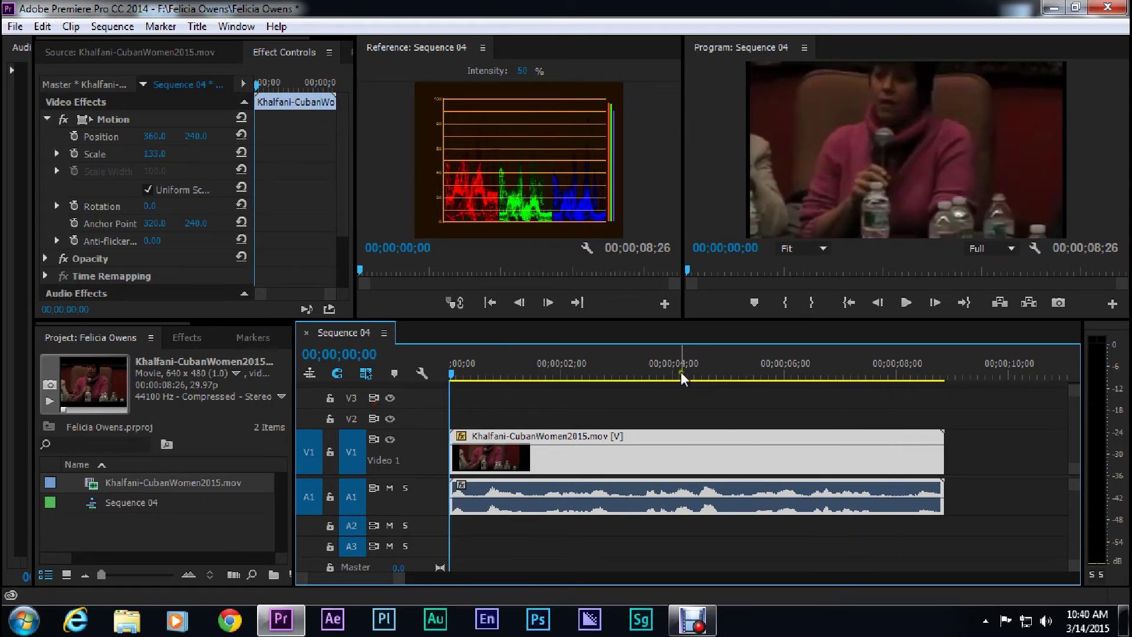
Apply Fast Color Corrector to the interview clip and gang the reference monitor to the Program Monitor.
left_click(186, 337)
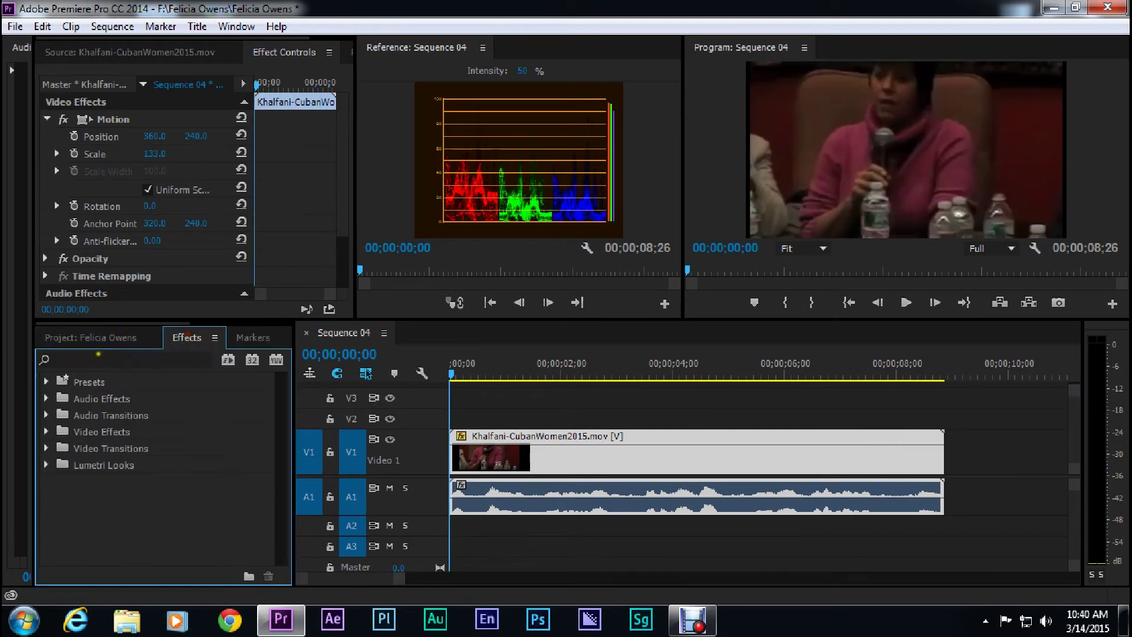
left_click(98, 357)
type("fast")
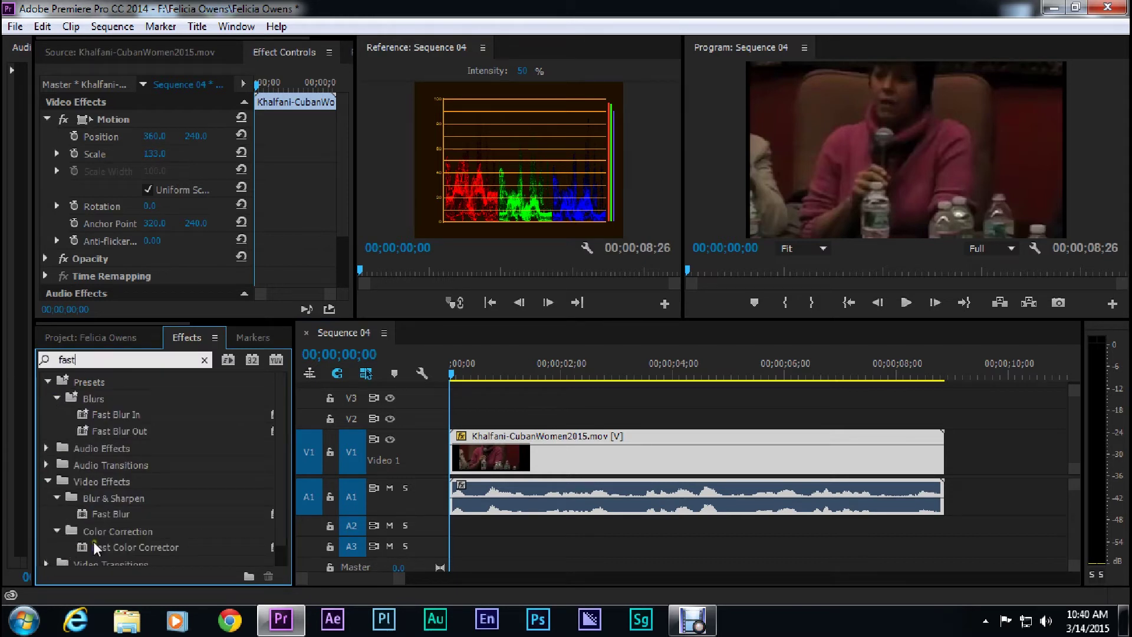
left_click_drag(94, 547, 634, 450)
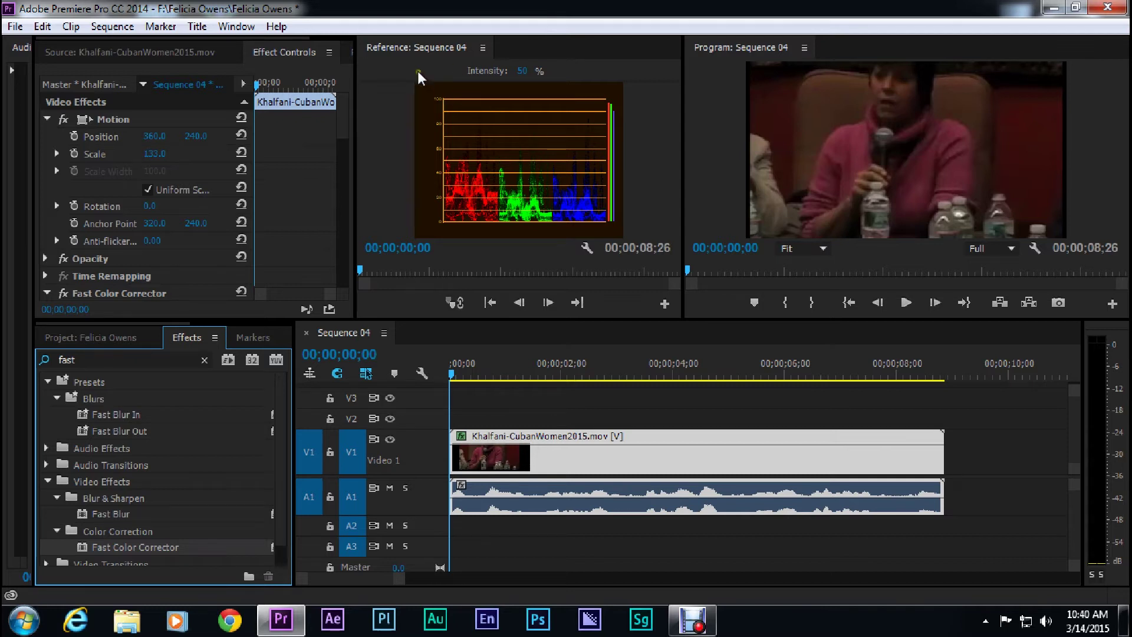
left_click(443, 300)
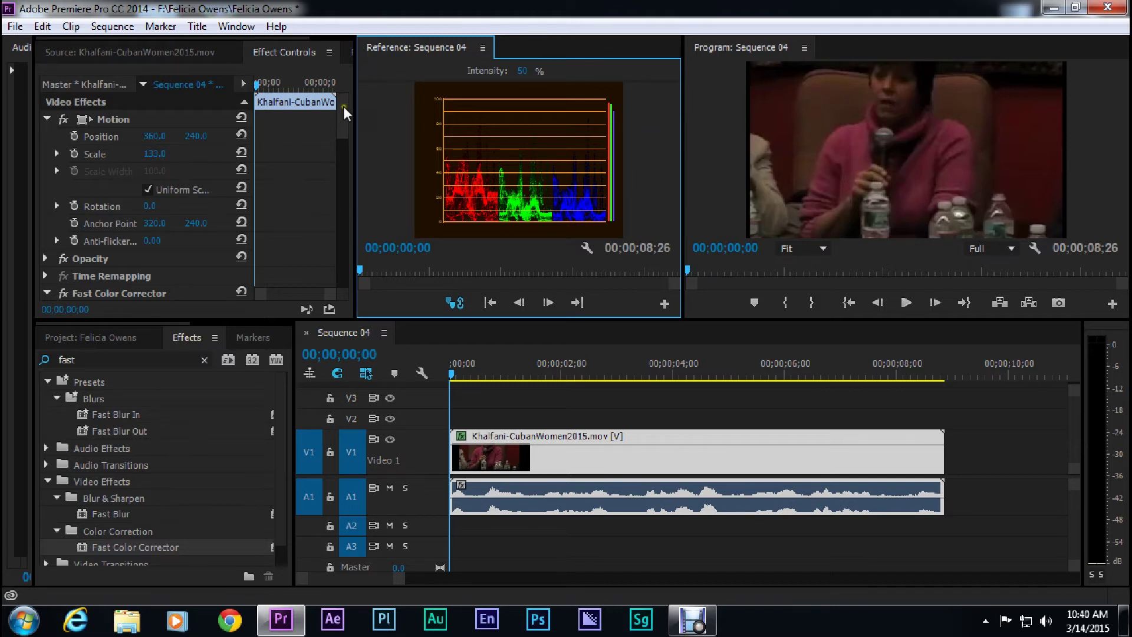
In Fast Color Corrector, lower the Input Levels white point and raise Saturation to 177.
left_click_drag(343, 107, 343, 237)
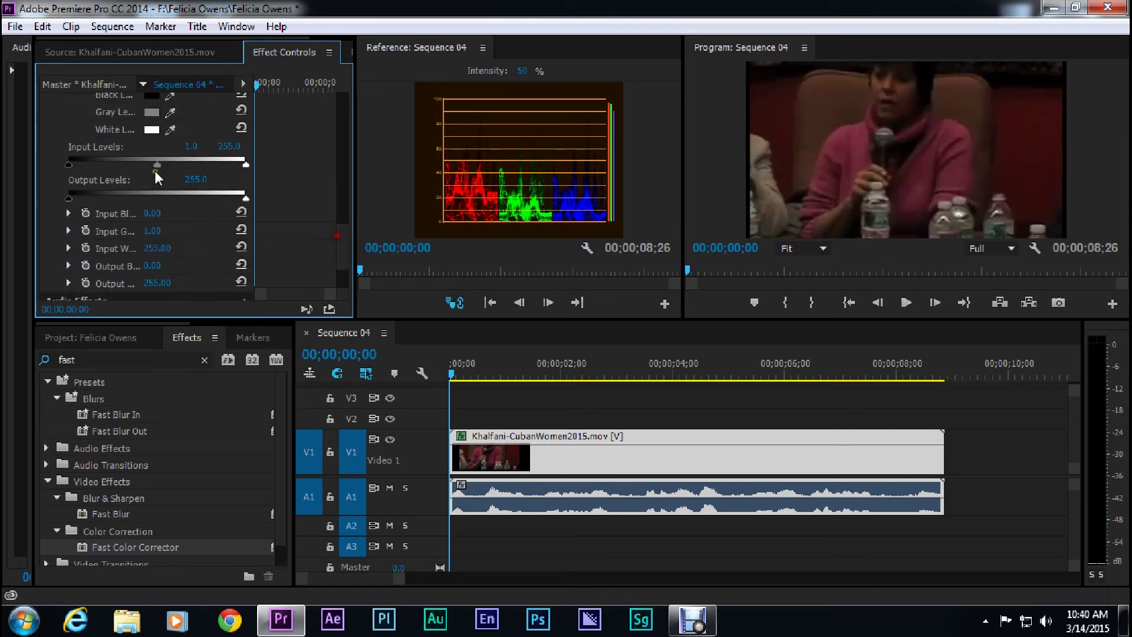
left_click_drag(244, 163, 147, 171)
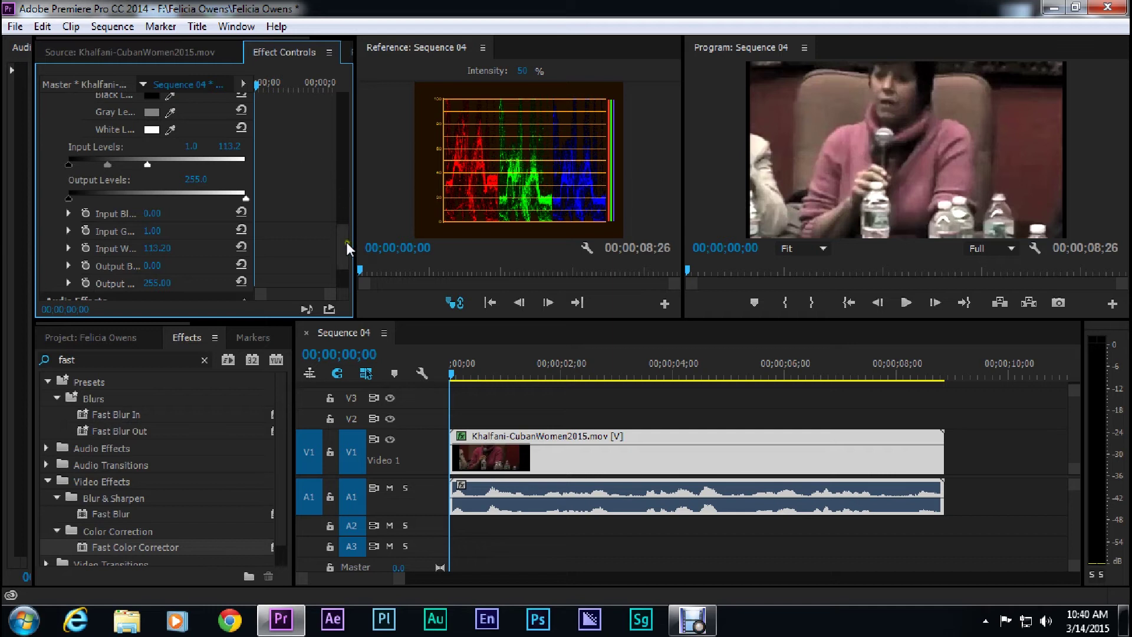
left_click_drag(345, 242, 340, 200)
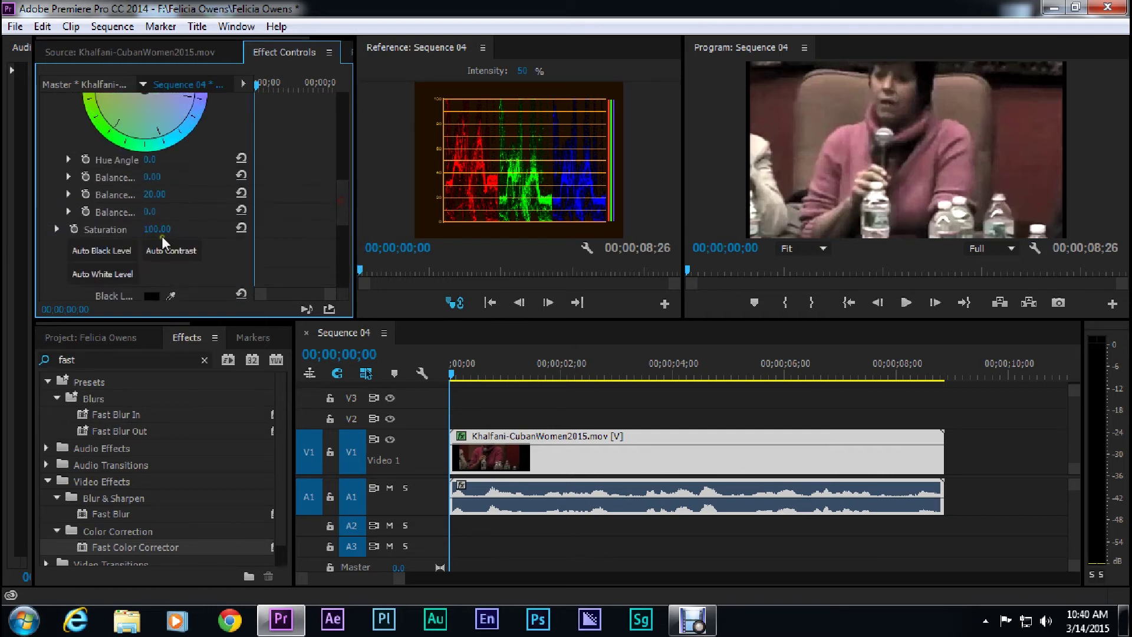
left_click_drag(156, 229, 227, 228)
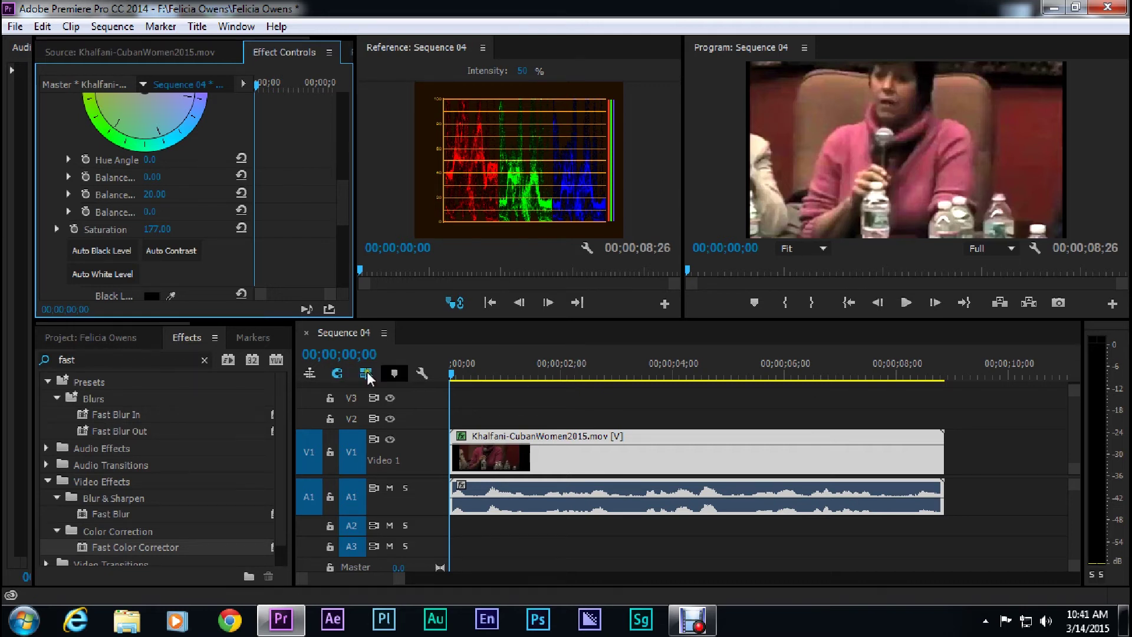
Scrub through the corrected clip to its end and back to the start.
left_click_drag(466, 378, 391, 423)
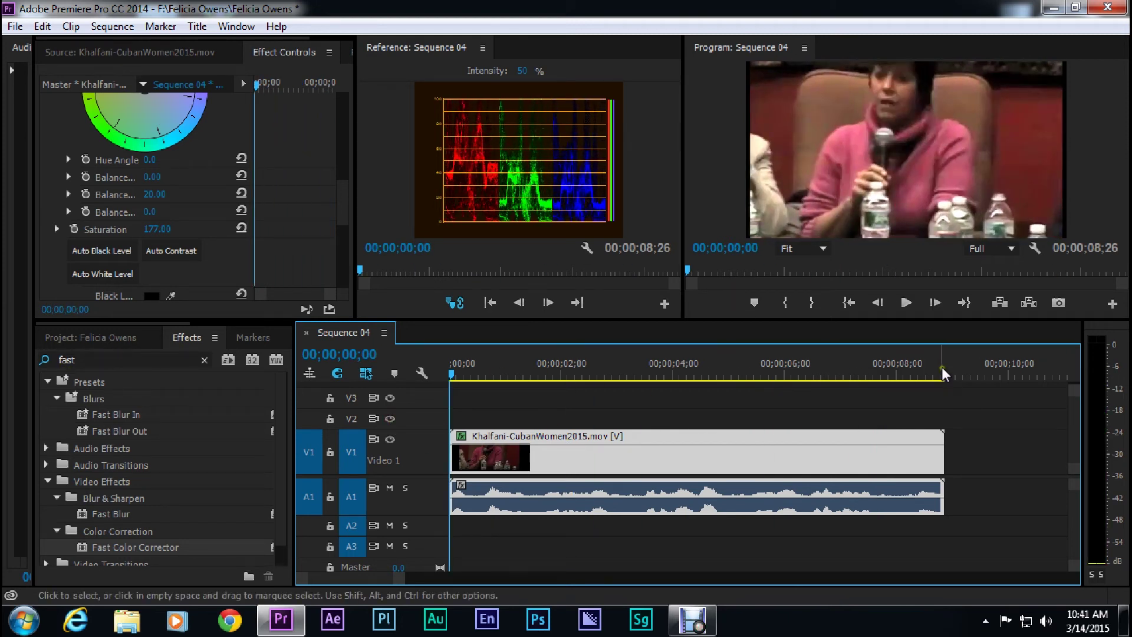
left_click_drag(943, 367, 885, 357)
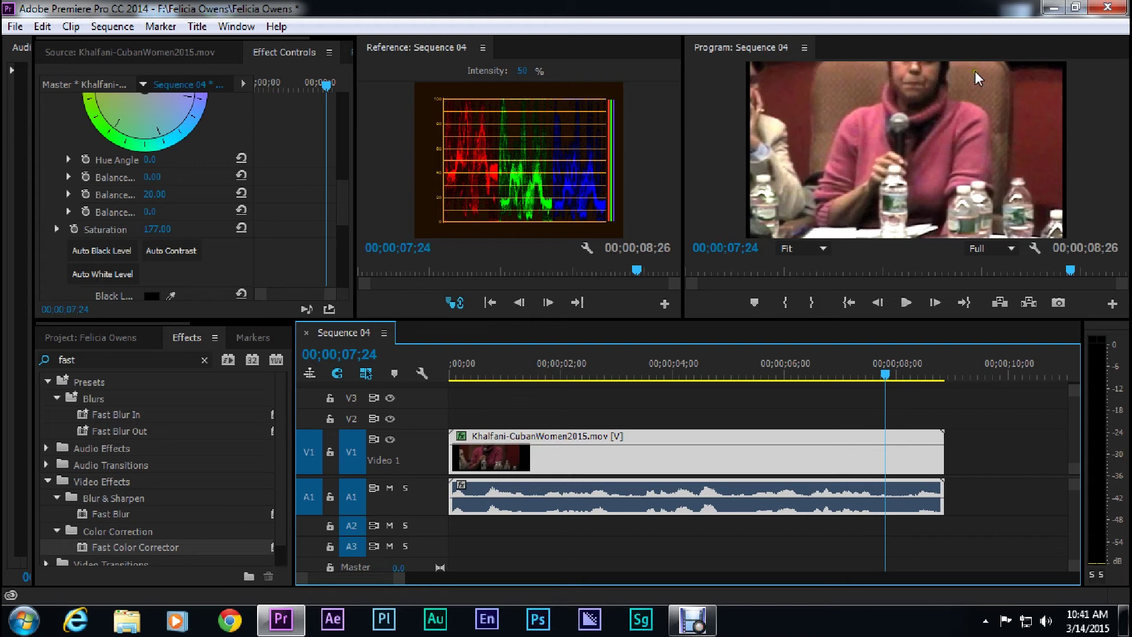
left_click_drag(759, 355, 366, 379)
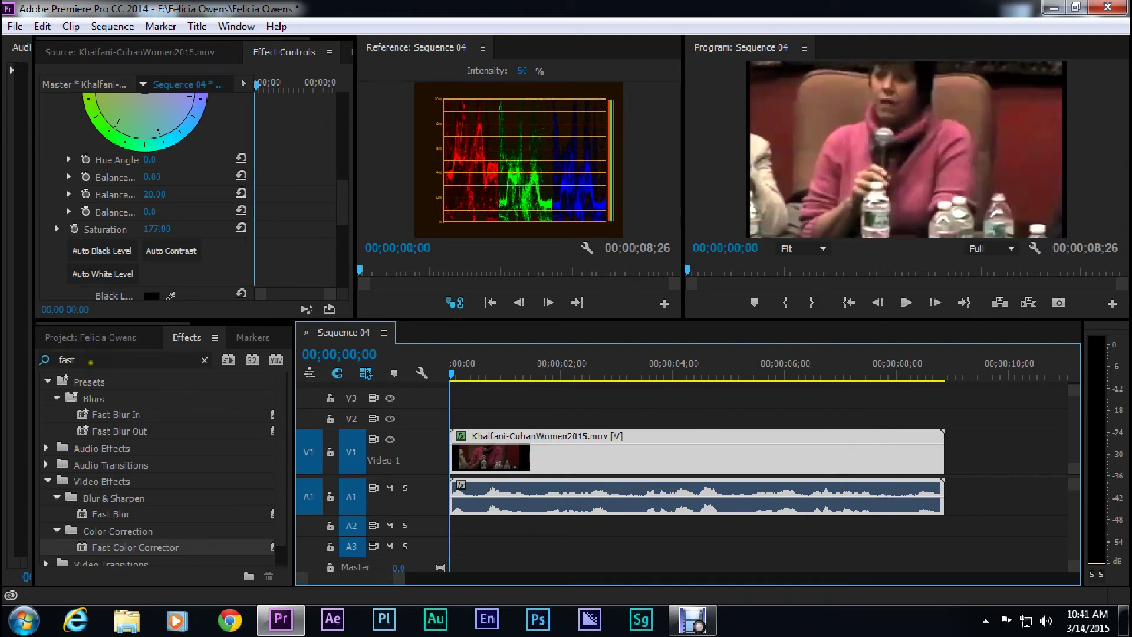
Search effects for 'warp', drop Warp Stabilizer on the V1 clip, then undo it after the dimension warning.
left_click(91, 361)
type("warp")
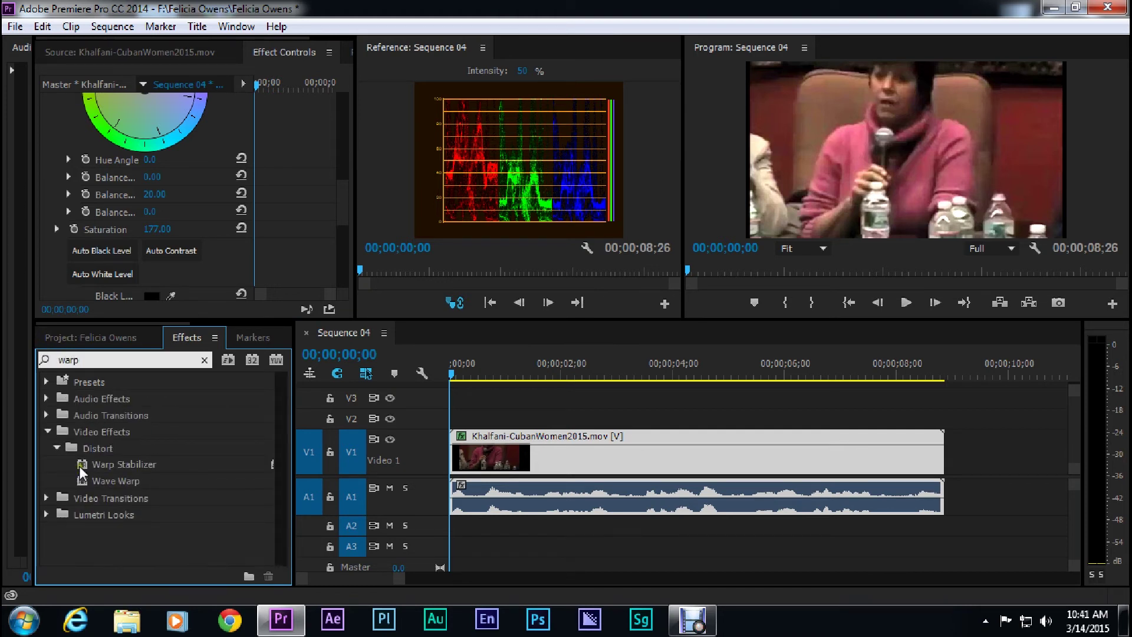
left_click_drag(79, 466, 670, 446)
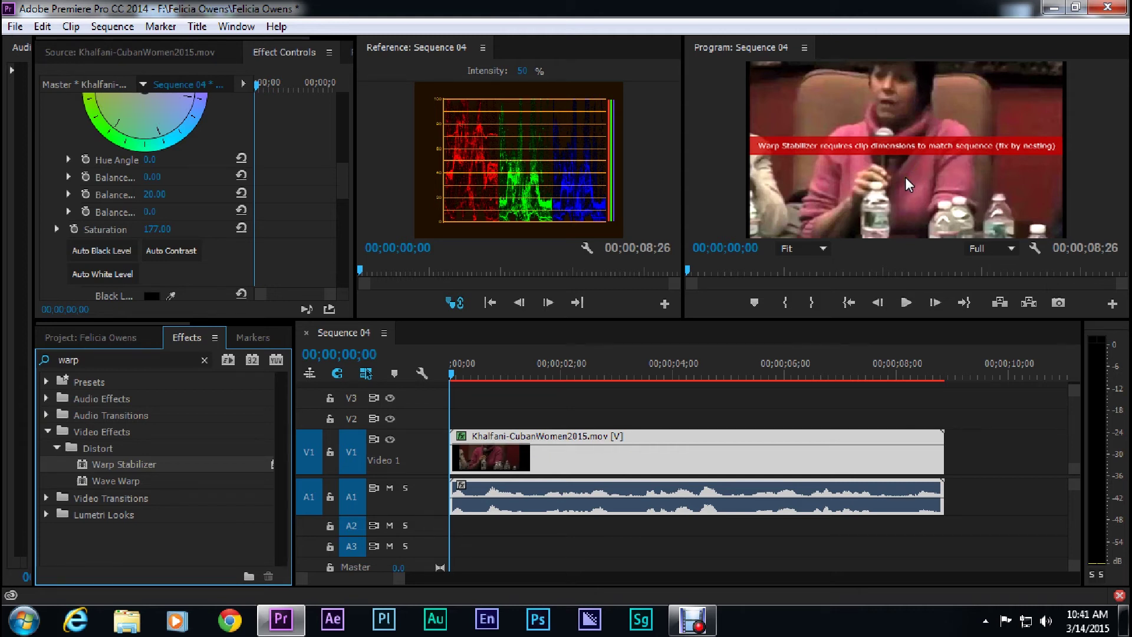
key("ctrl+z")
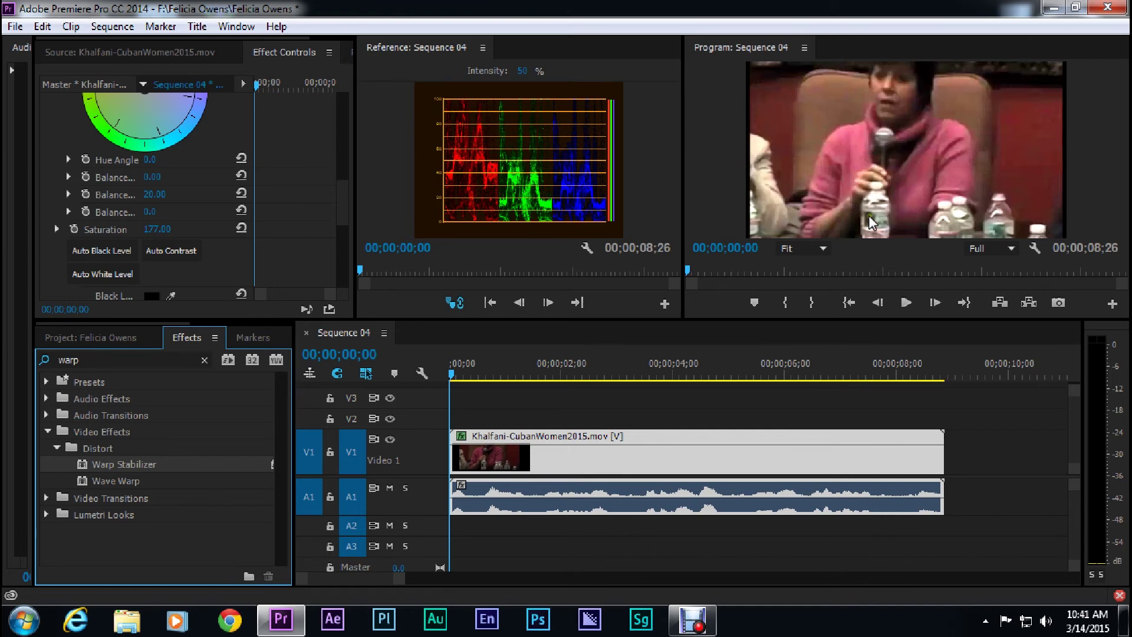
Nest the V1 clip as Nested Sequence 04 and apply Warp Stabilizer to the nested clip.
right_click(686, 449)
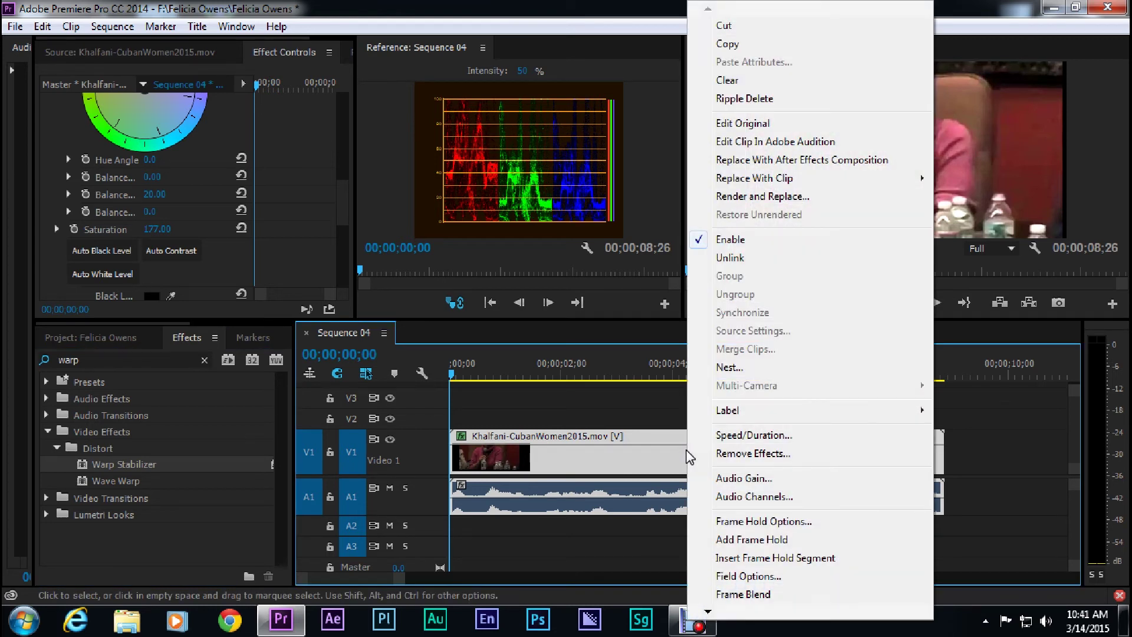
left_click(728, 367)
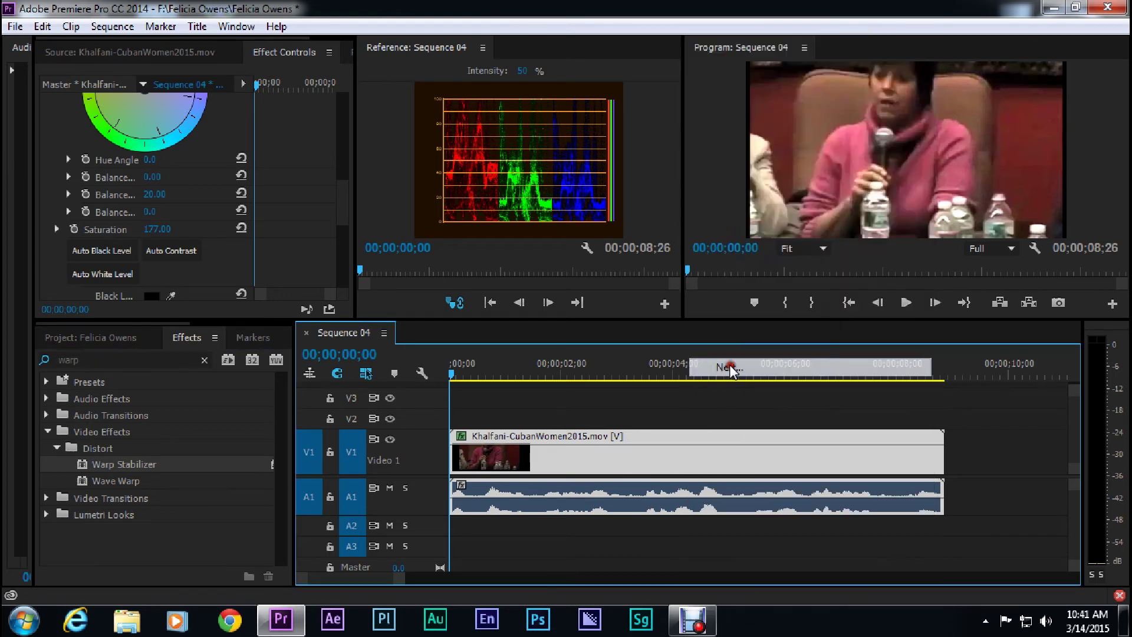
left_click(528, 325)
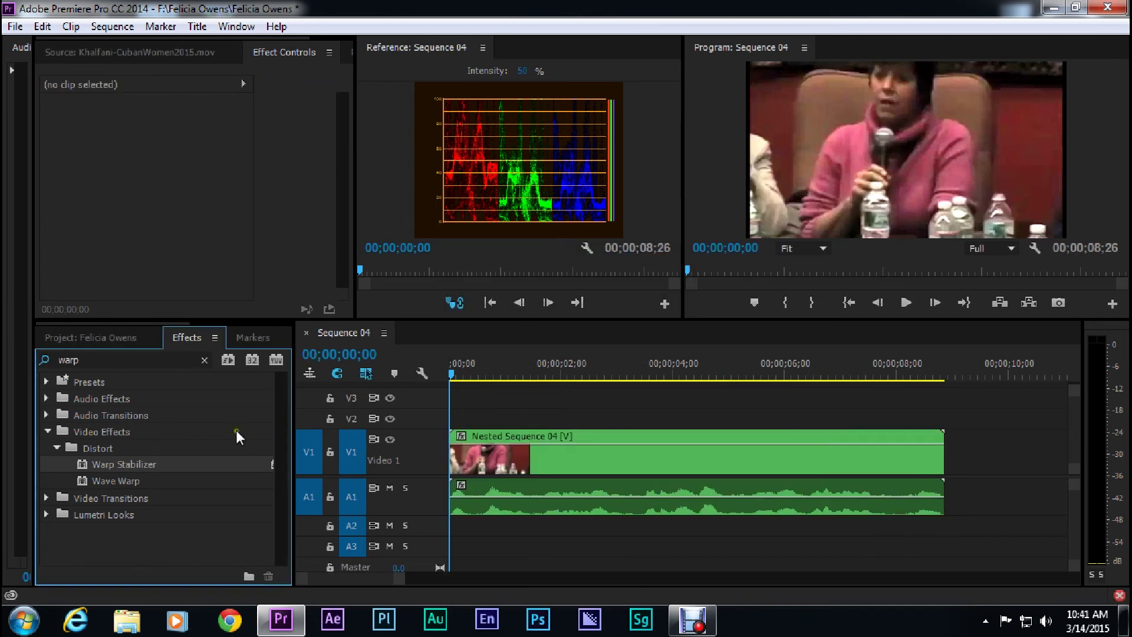
left_click_drag(91, 468, 653, 450)
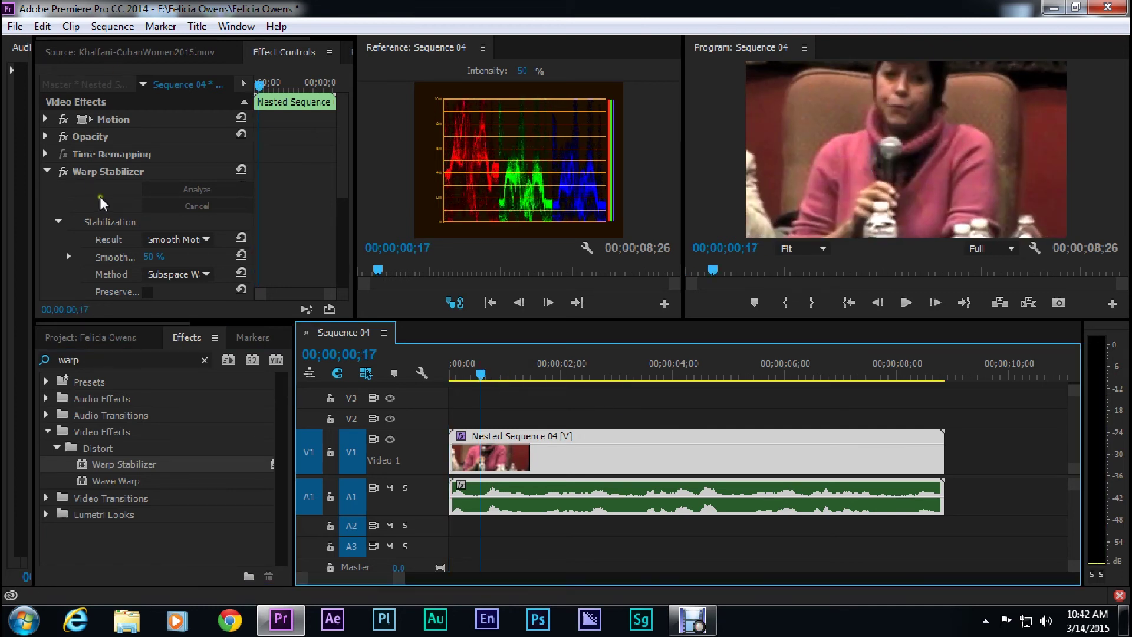
Return the playhead to the sequence start and play the stabilized nested clip.
scroll(344, 157, "down", 3)
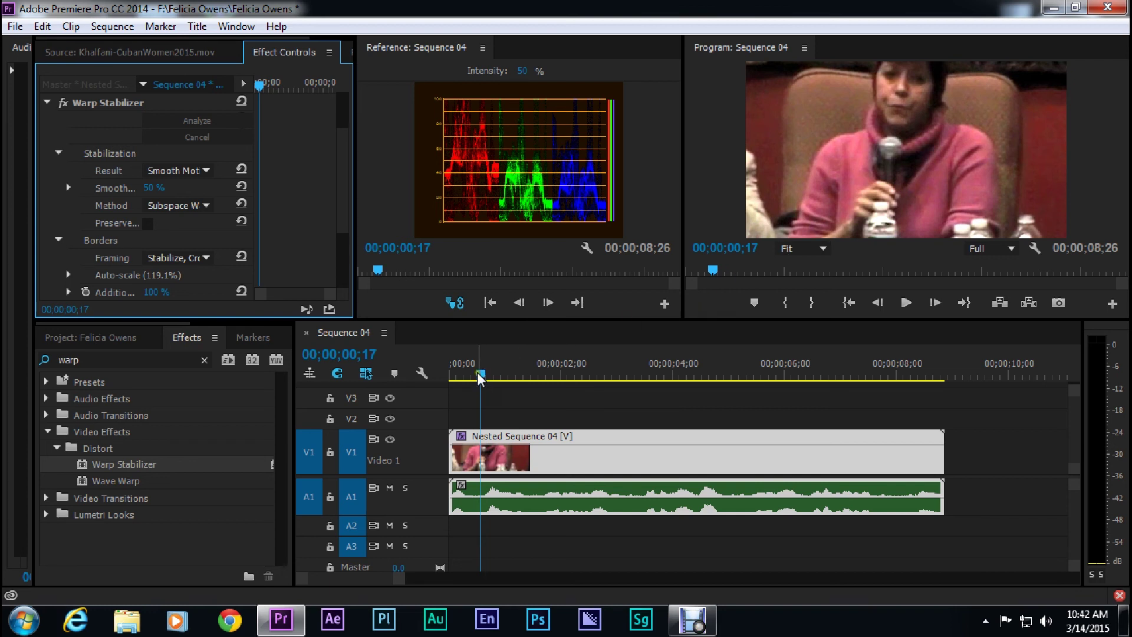
left_click_drag(481, 377, 422, 374)
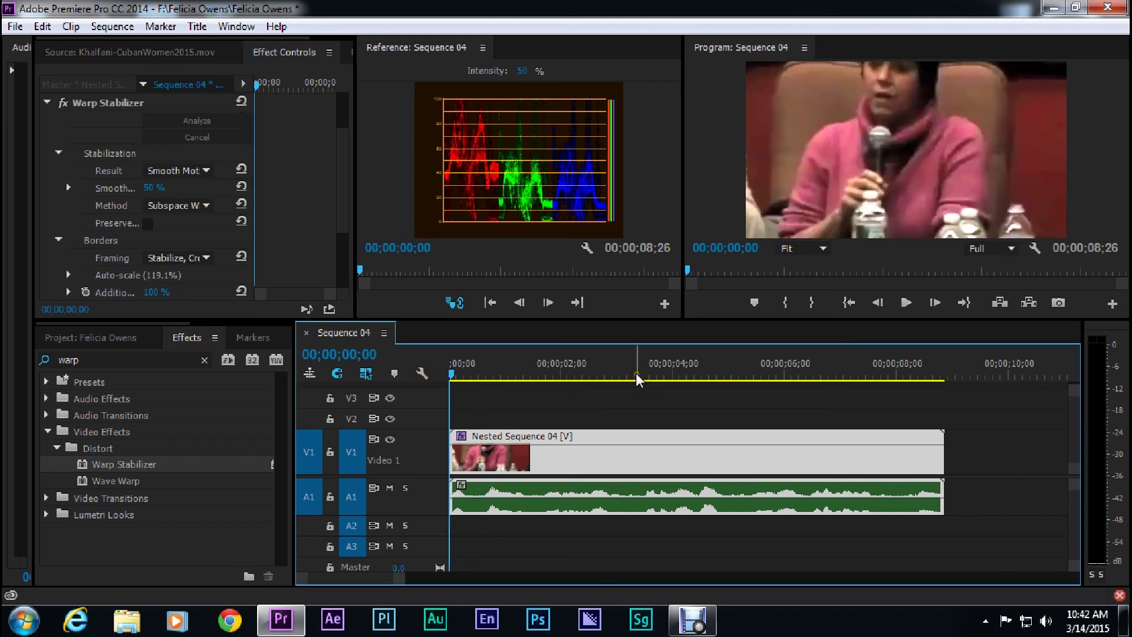
key("space")
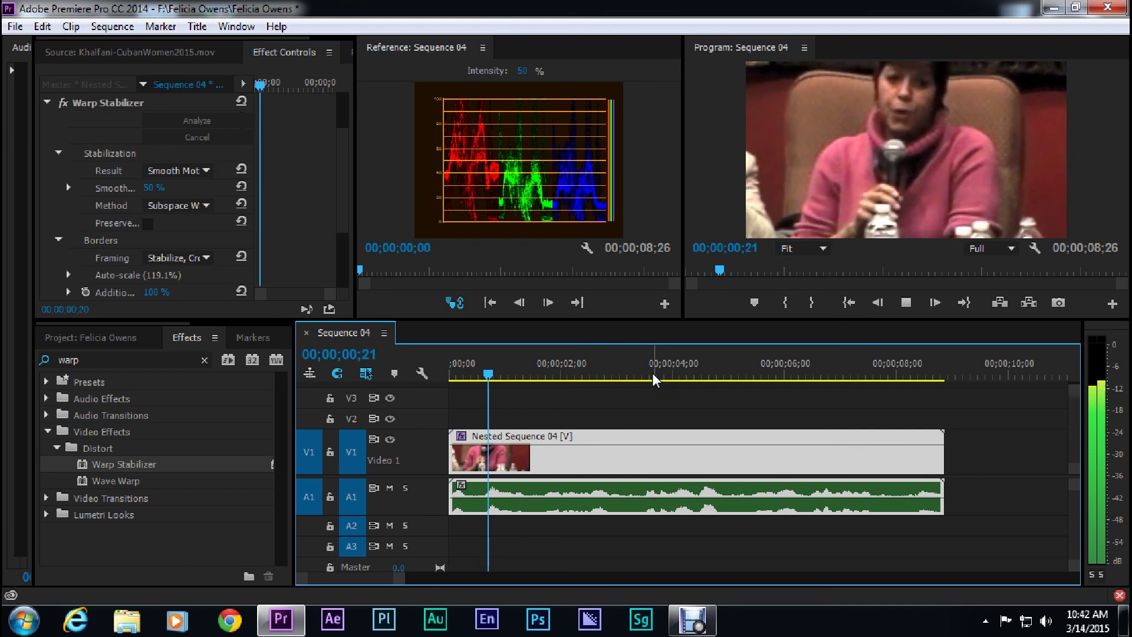